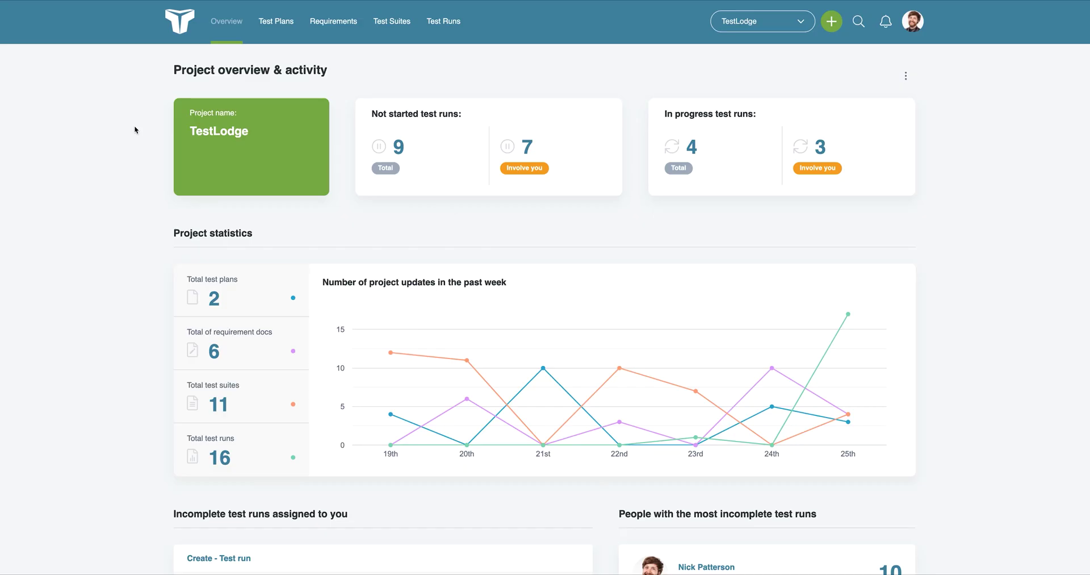
Open the project's Test runs list showing all 16 test runs
left_click(440, 23)
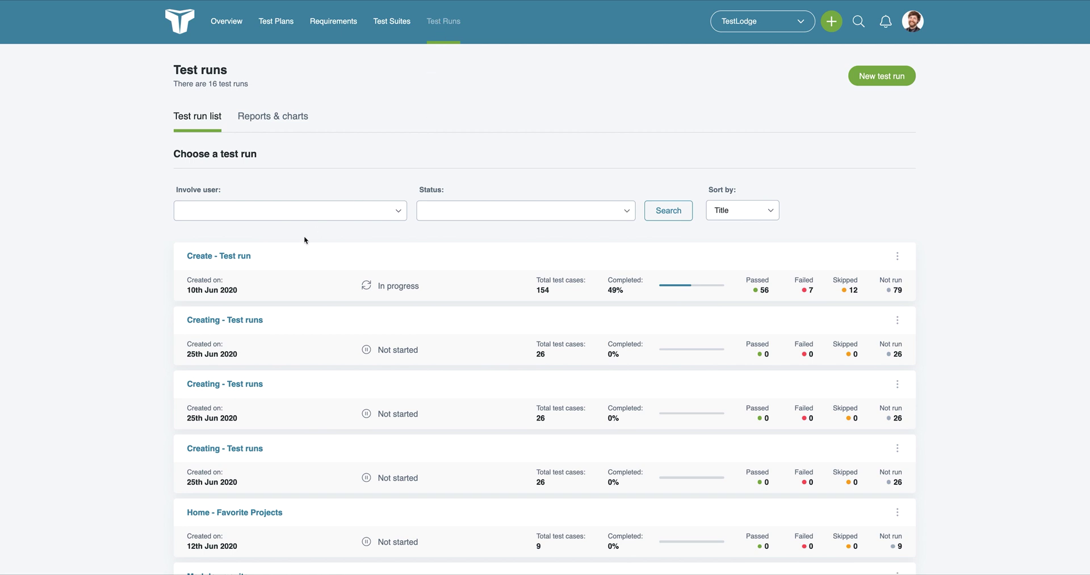
Open Create - Test run, start your assigned tests, and check the Firefox, macOS action menu
left_click(247, 261)
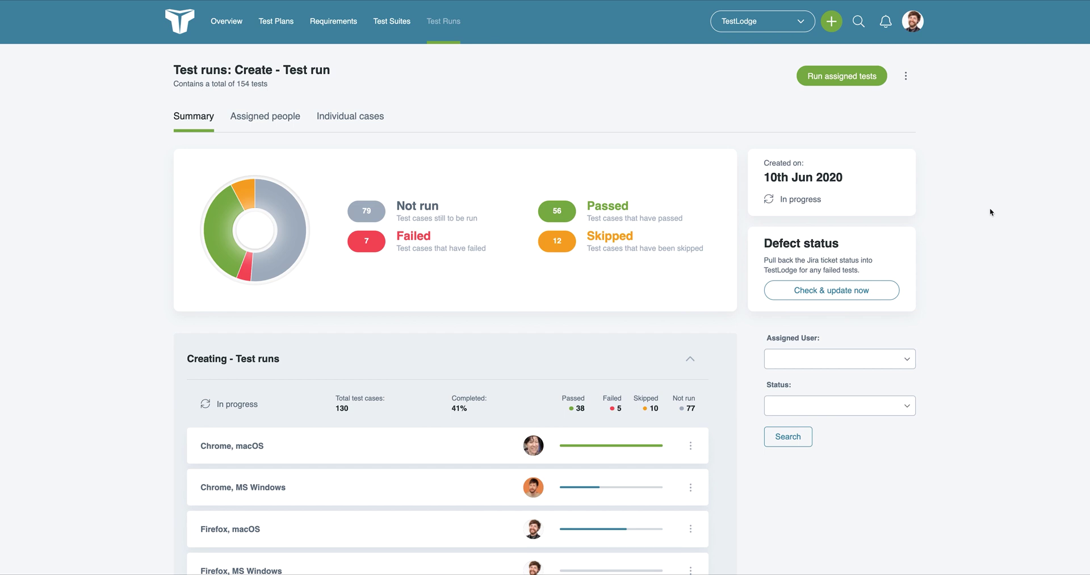
left_click(866, 82)
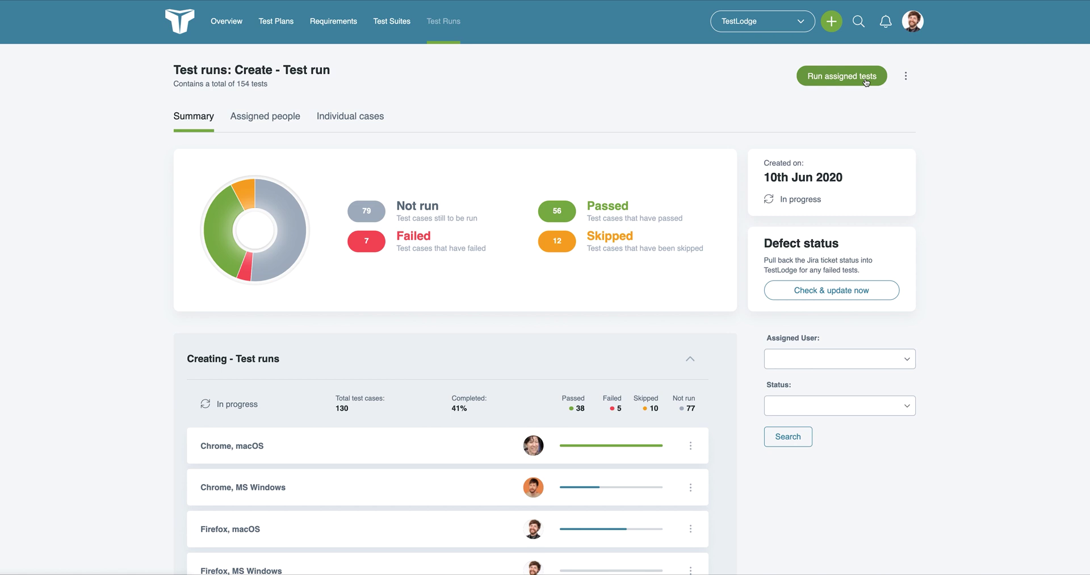
scroll(932, 152, "down", 3)
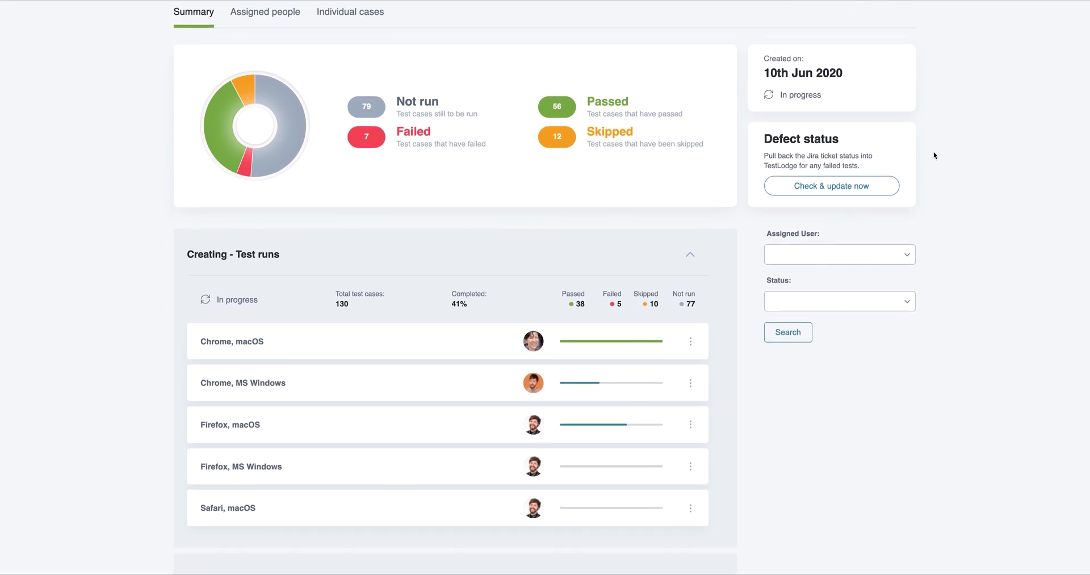
left_click(690, 388)
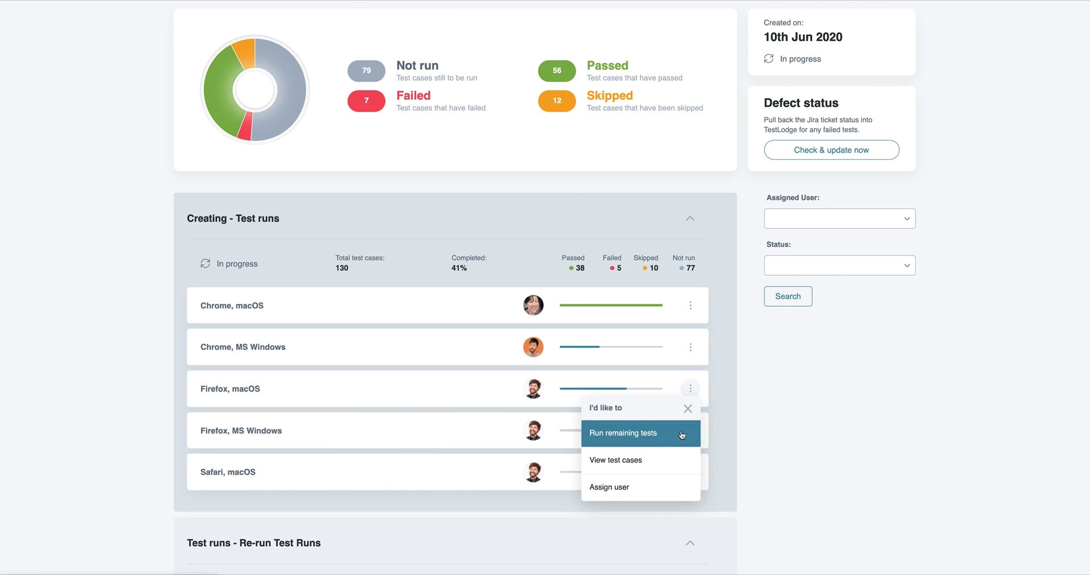
left_click(695, 390)
scroll(774, 348, "up", 5)
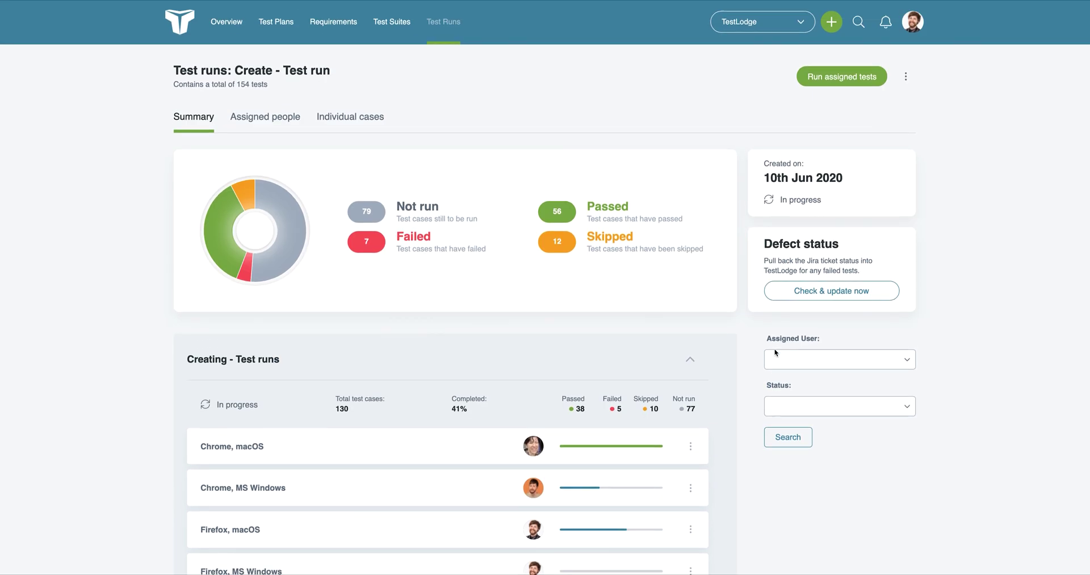
Run all remaining tests: pass TC73, fail TC74 and skip TC75
left_click(907, 80)
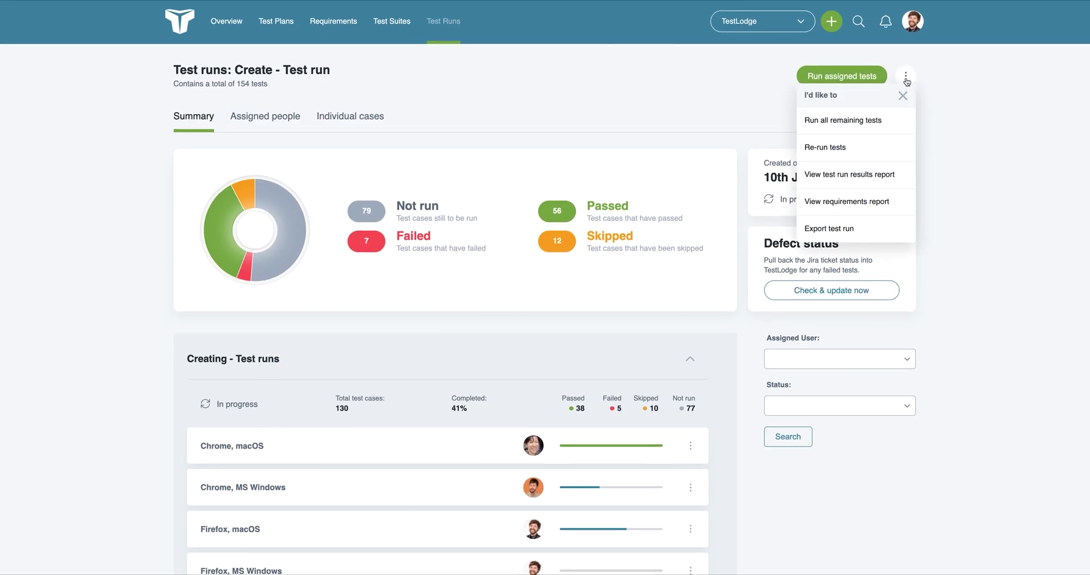
left_click(889, 123)
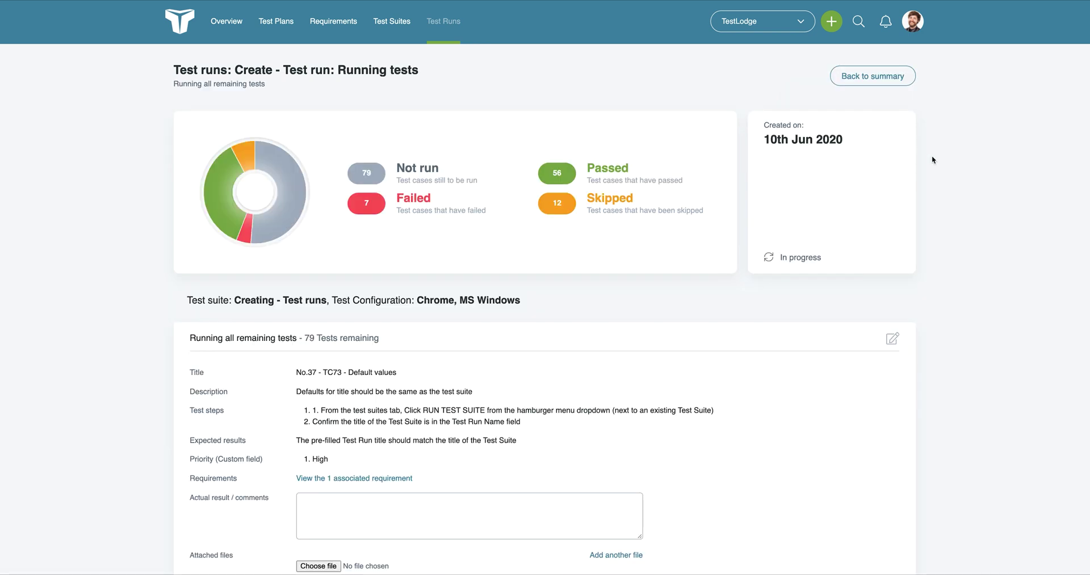
scroll(965, 185, "down", 3)
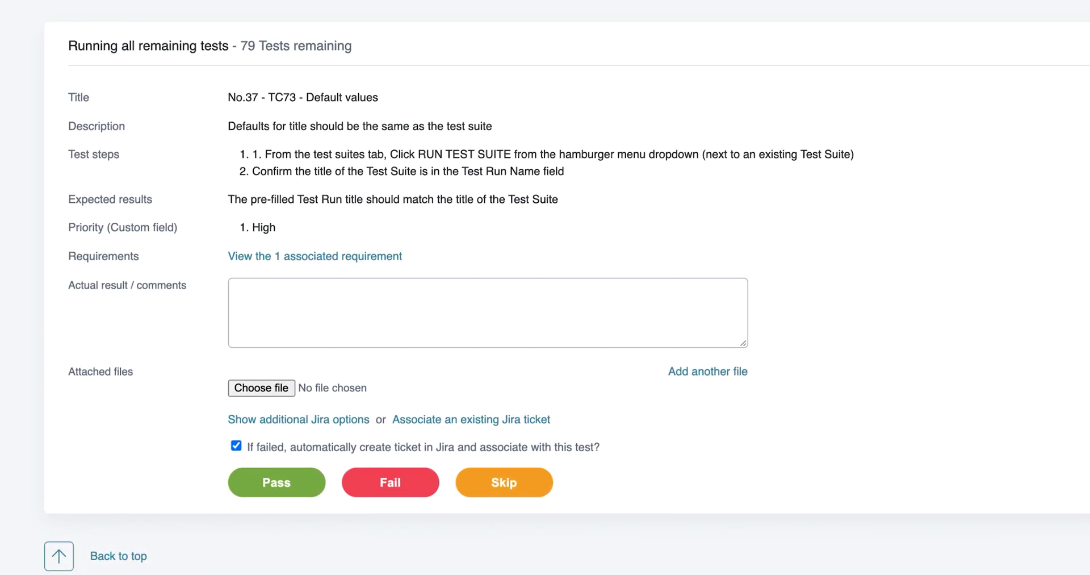
left_click(272, 483)
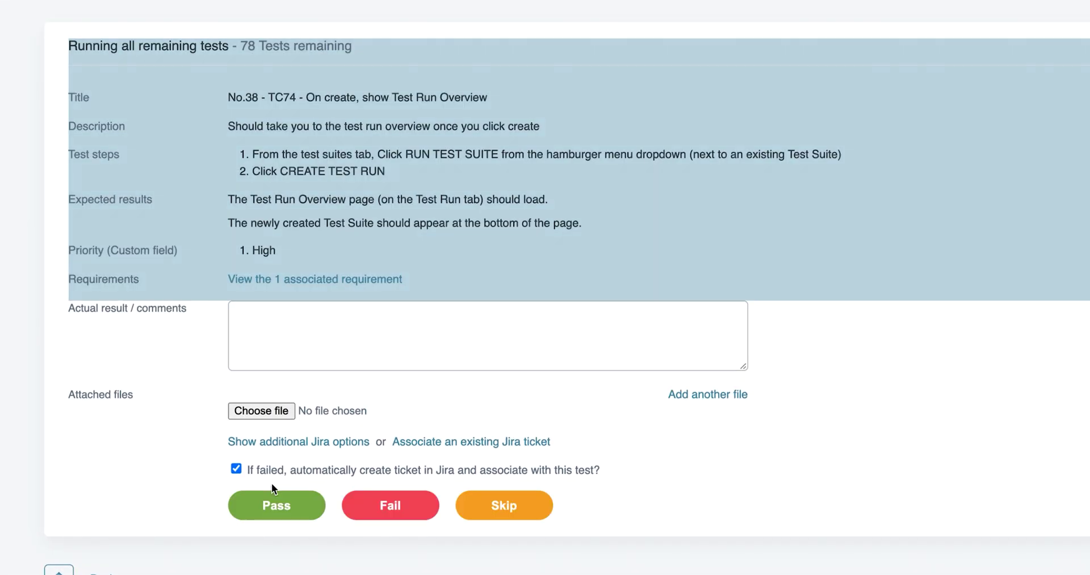
left_click(375, 511)
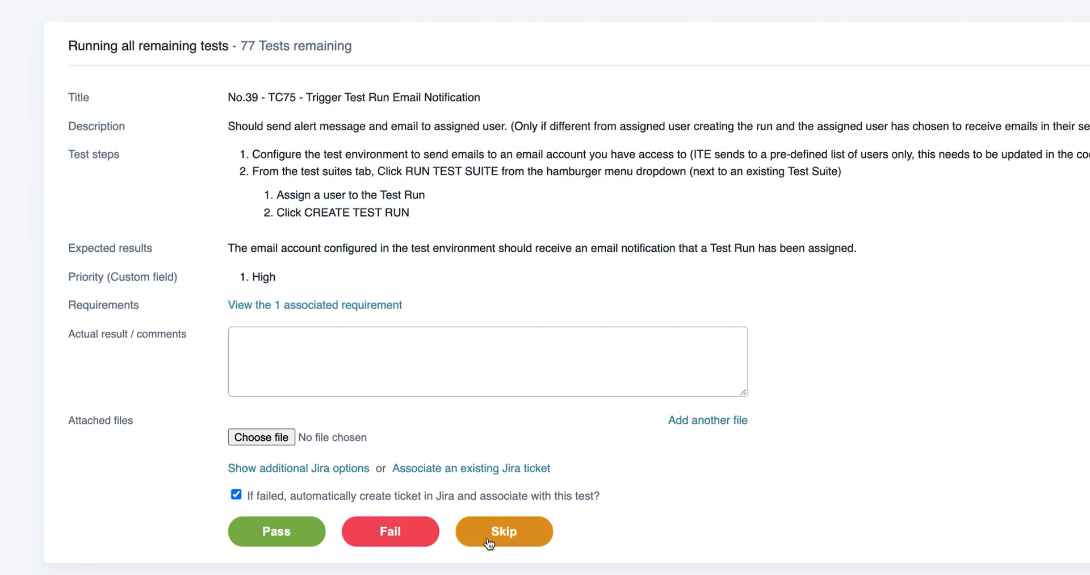
left_click(489, 531)
Fail TC76 with the actual result comment 'No Link Displayed'
left_click(340, 331)
type("No Link Displayed")
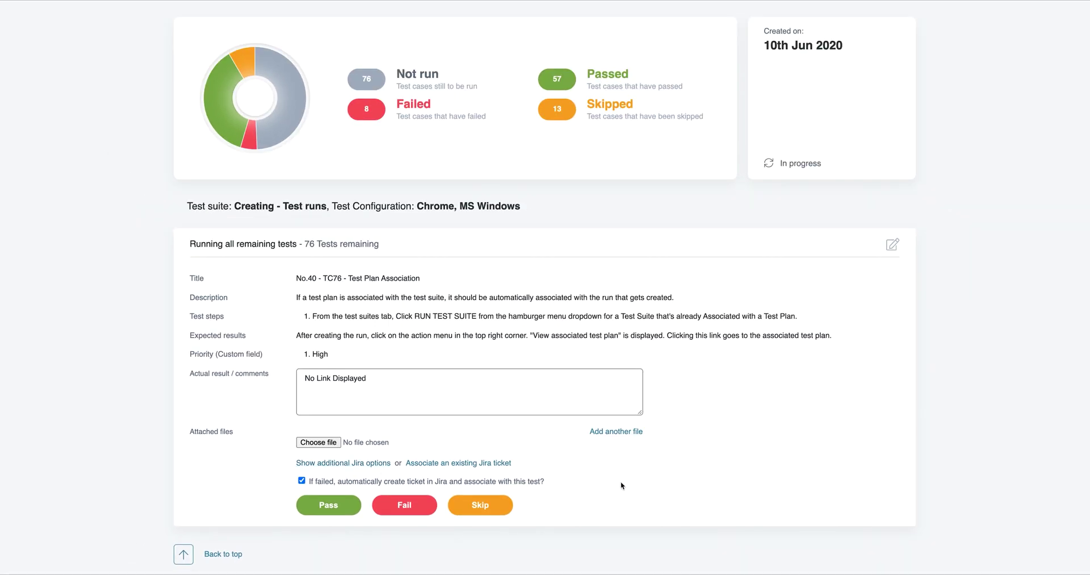
left_click(425, 507)
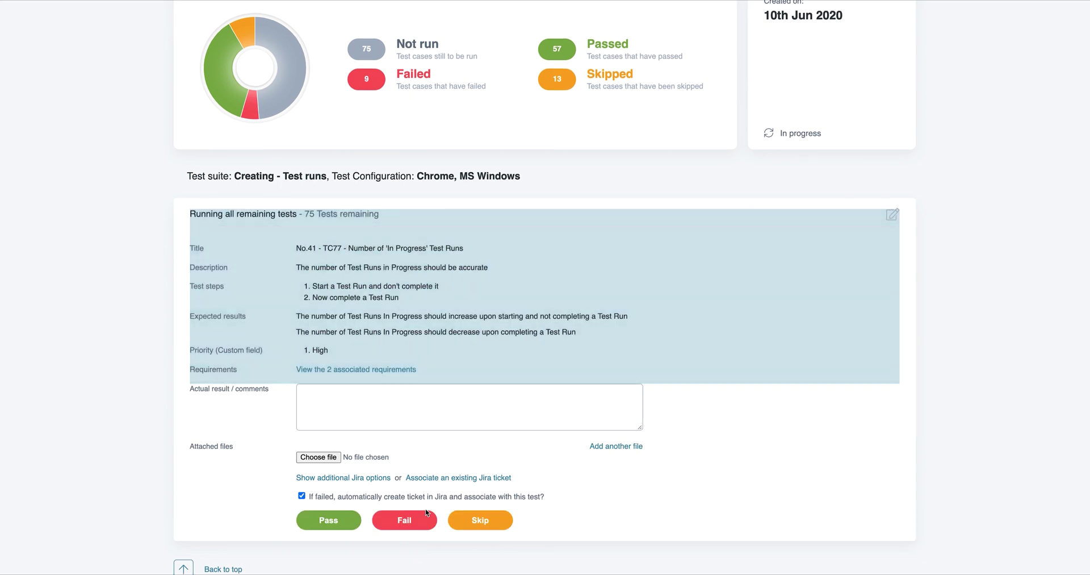
scroll(425, 509, "up", 3)
From the run summary, assign the Firefox, macOS configuration's tests to a new user
left_click(903, 75)
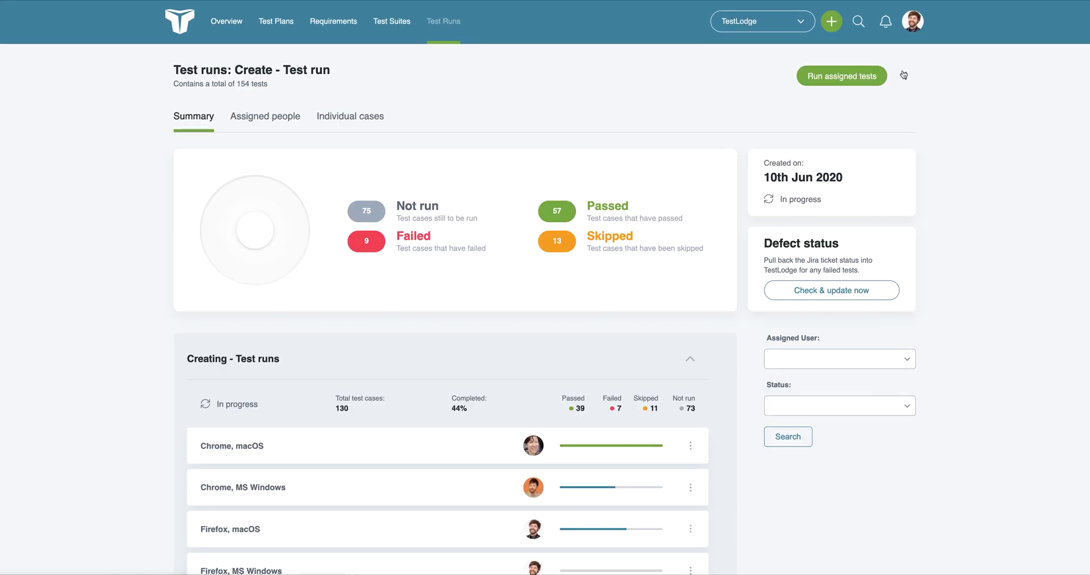
scroll(903, 74, "down", 3)
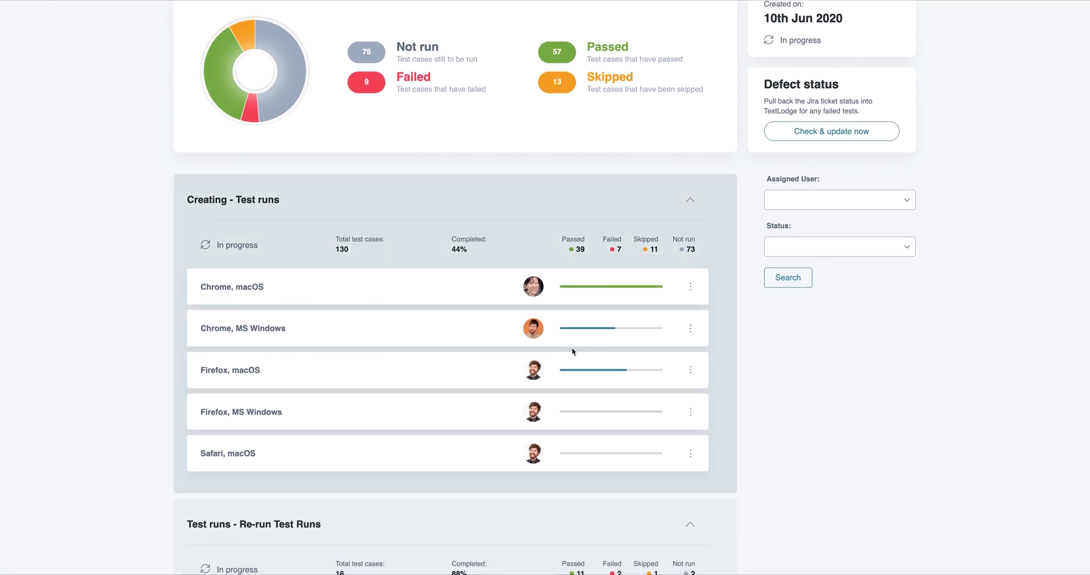
left_click(534, 372)
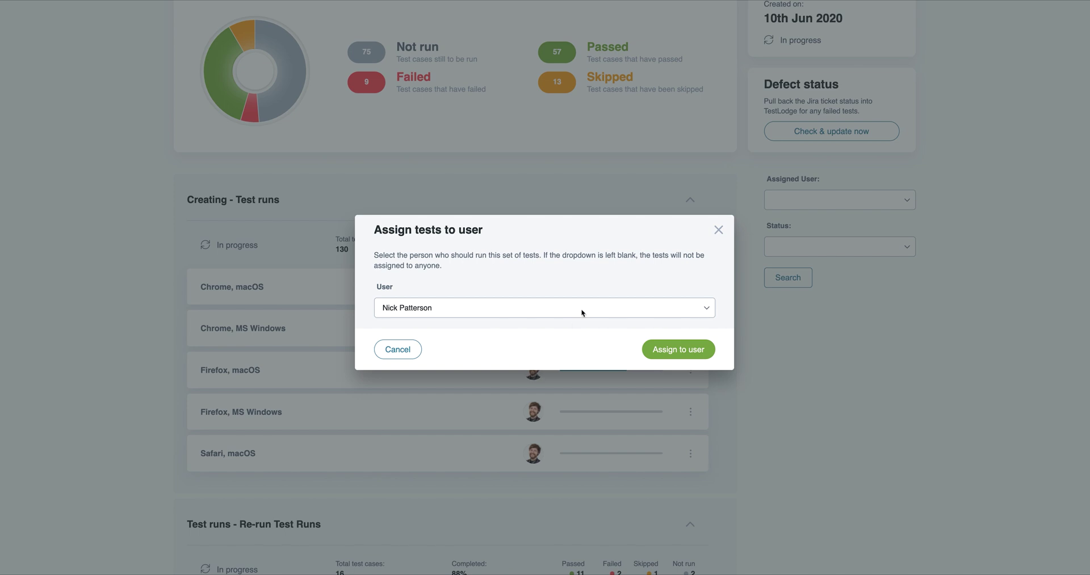
left_click(582, 307)
left_click(577, 256)
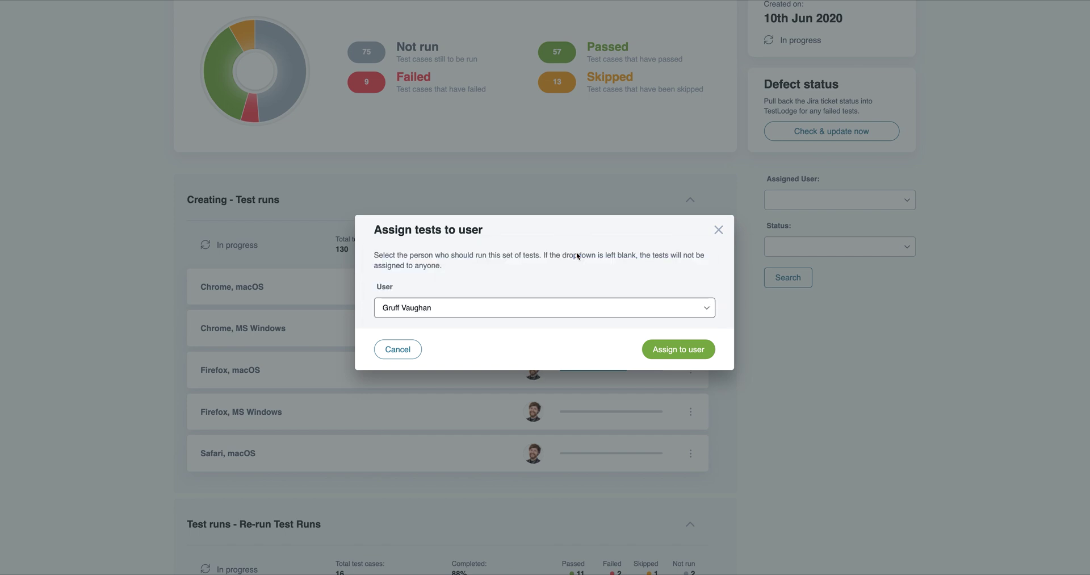
left_click(651, 346)
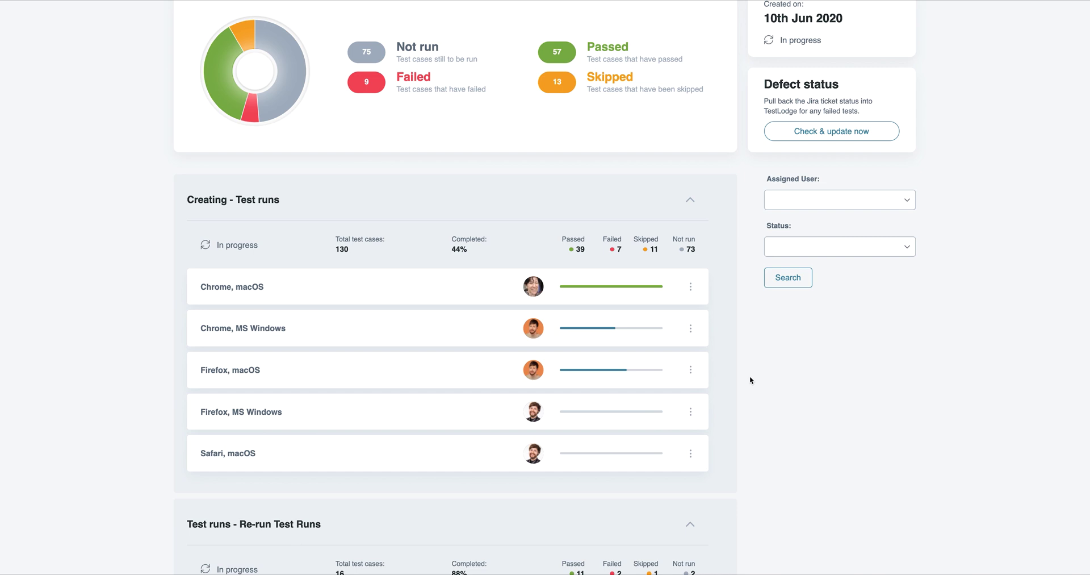
scroll(750, 377, "up", 5)
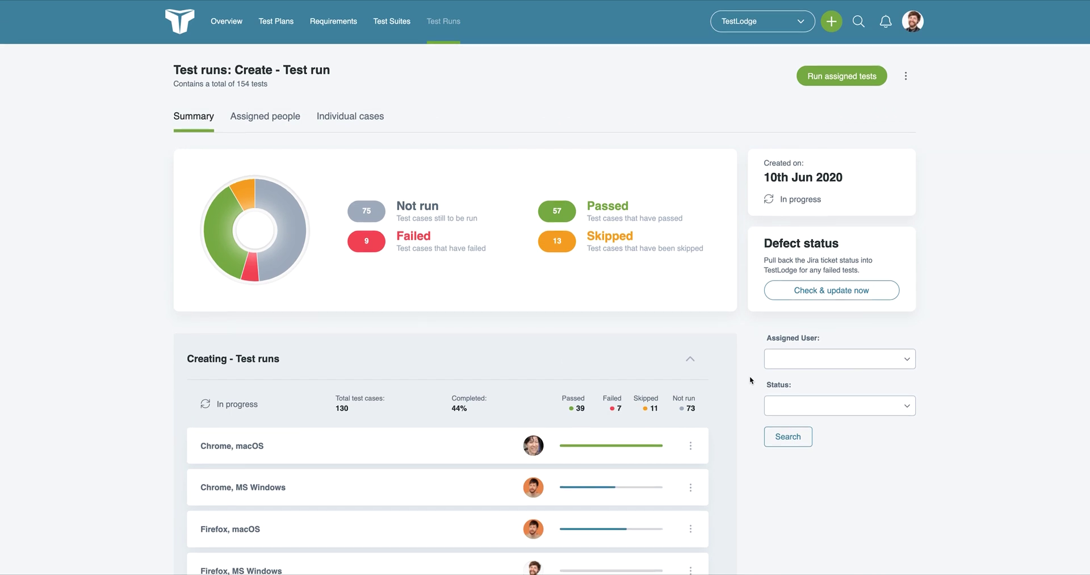
View the Assigned people workload, then the Individual cases list with results
left_click(270, 132)
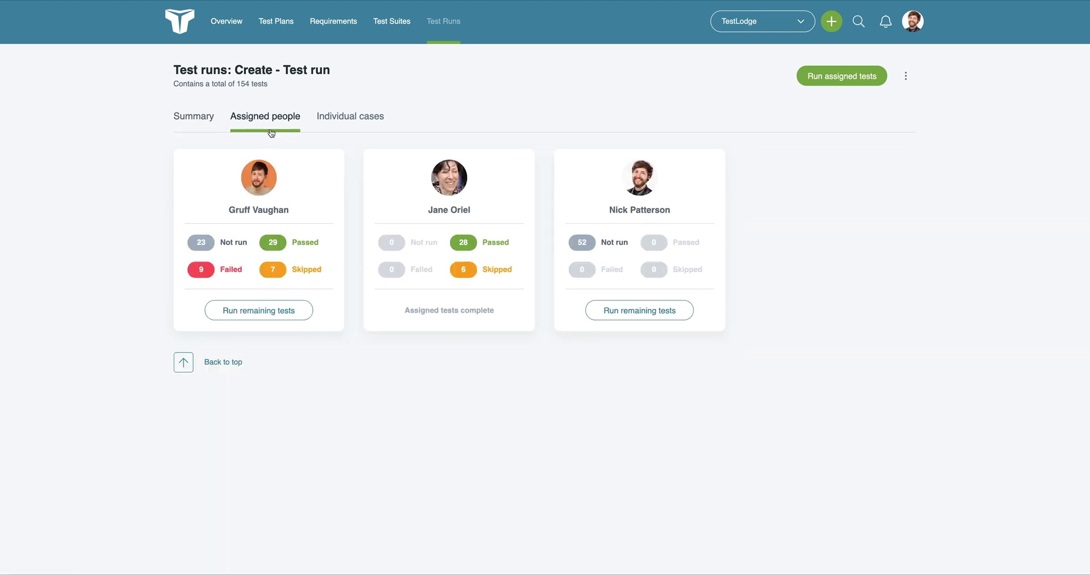
left_click(348, 134)
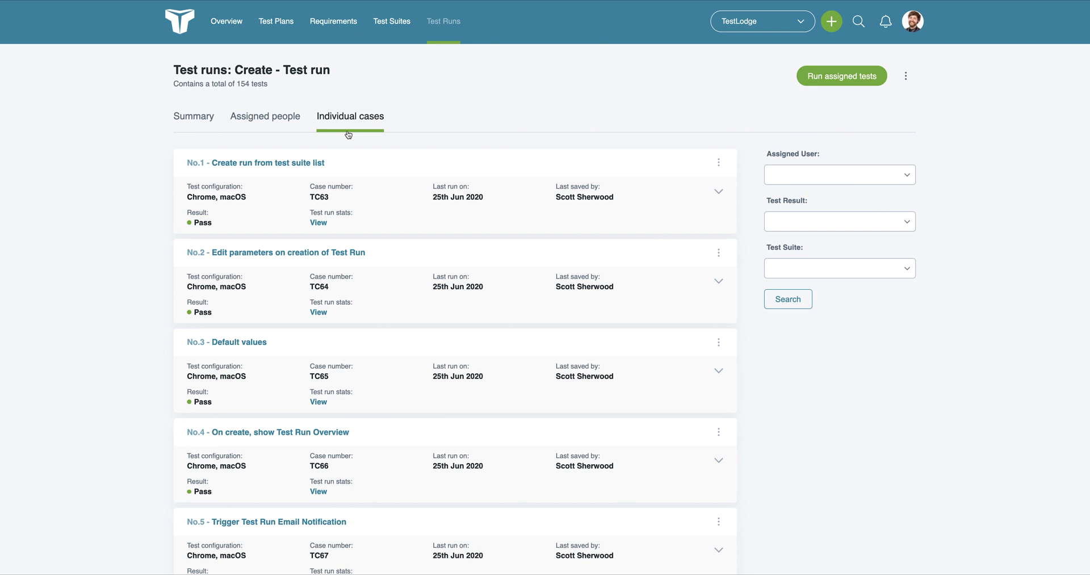
Check test case No.1's action menu, then expand its details
left_click(716, 165)
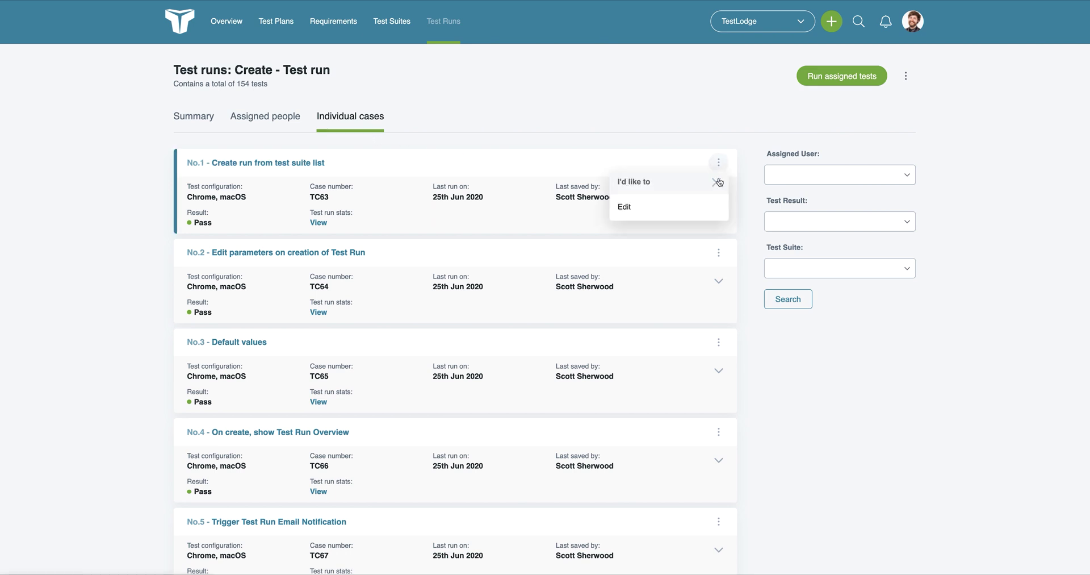
left_click(718, 181)
left_click(719, 197)
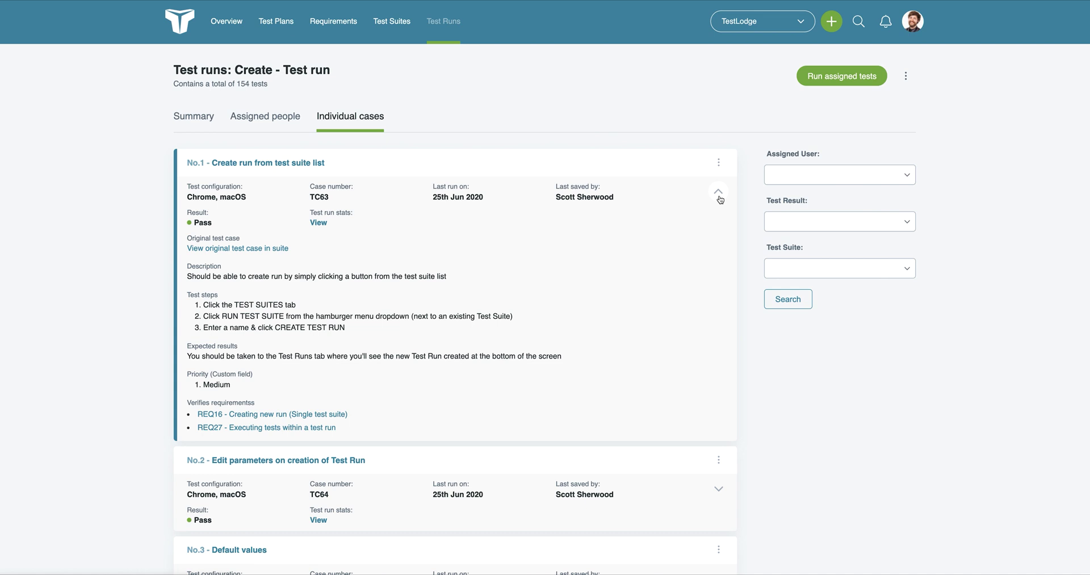
Preview re-running failed tests, cancel without re-running, and reopen the run's action list
left_click(905, 83)
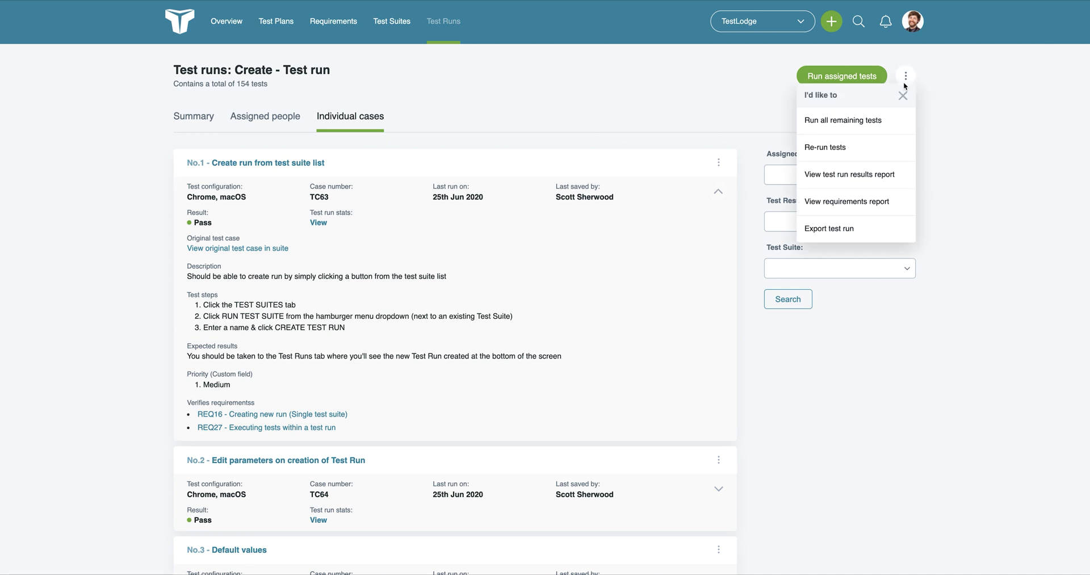
left_click(889, 145)
left_click(698, 254)
left_click(697, 255)
left_click(709, 185)
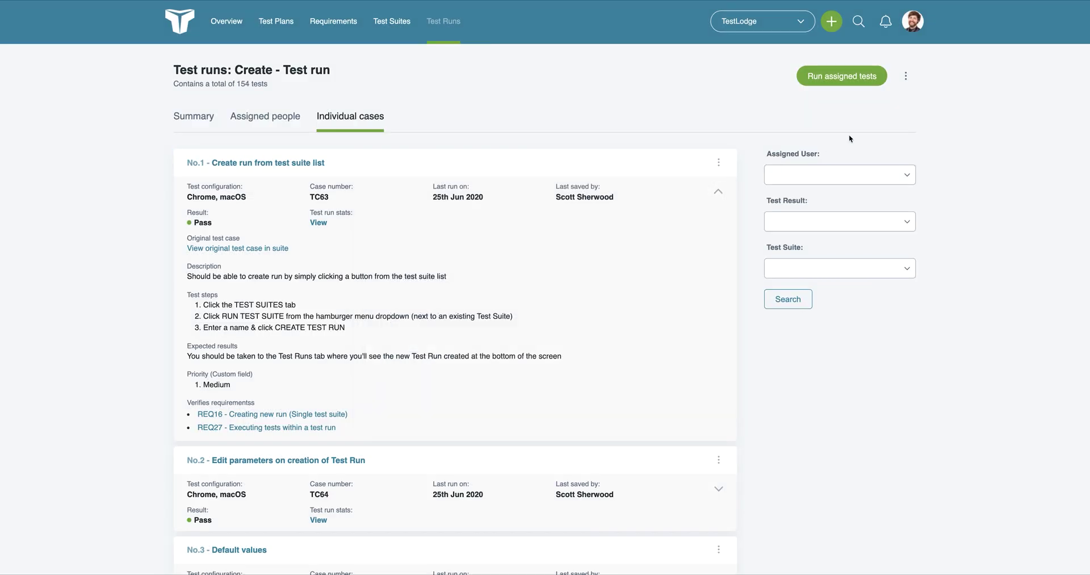
left_click(906, 75)
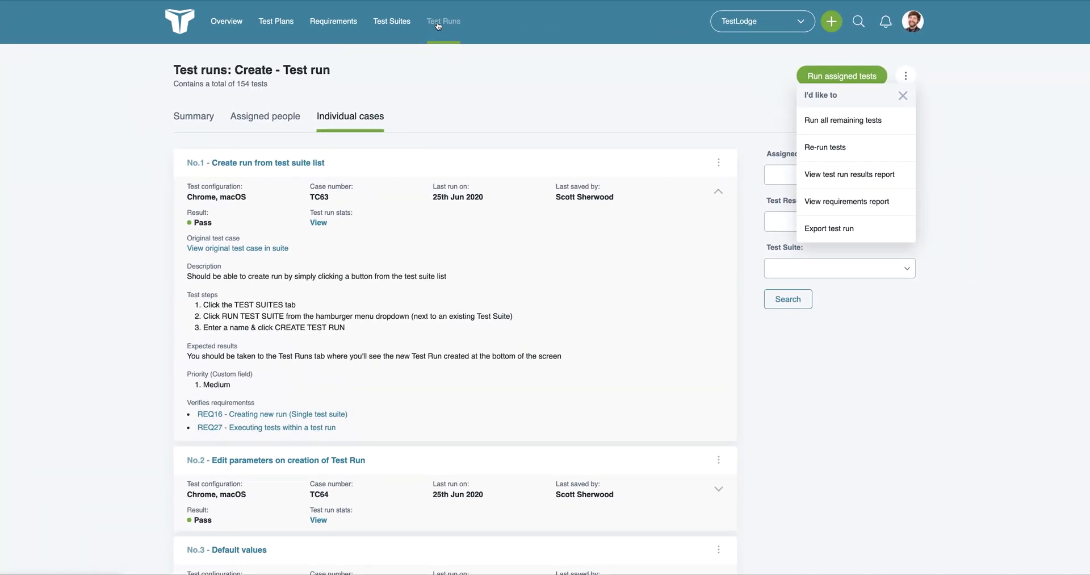
Open the Test runs Reports & charts page and scroll to the report cards
left_click(438, 25)
left_click(287, 122)
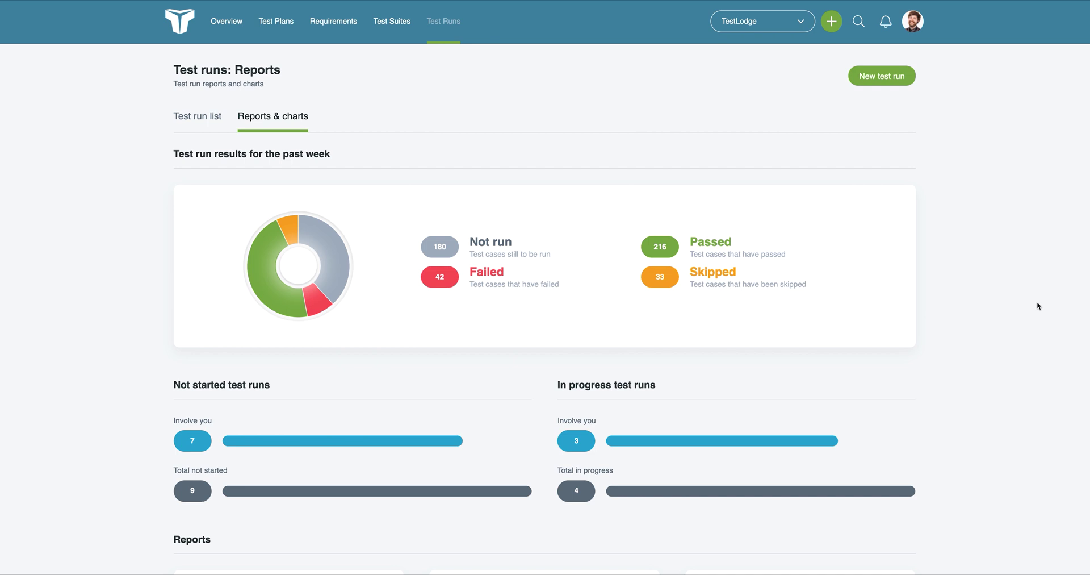
scroll(1037, 303, "down", 5)
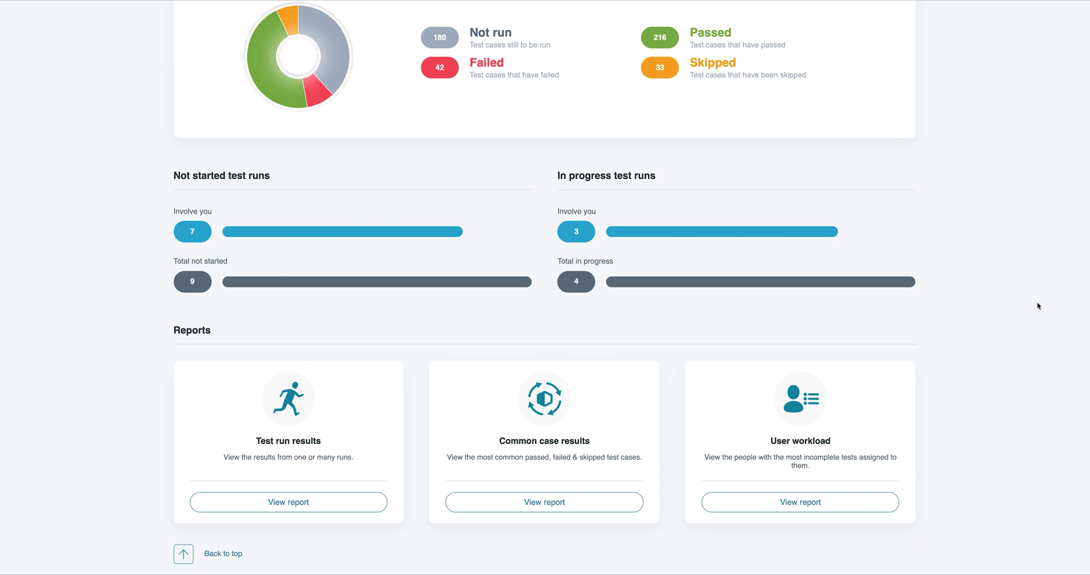
Generate a Test run results report for two manually selected runs
left_click(352, 508)
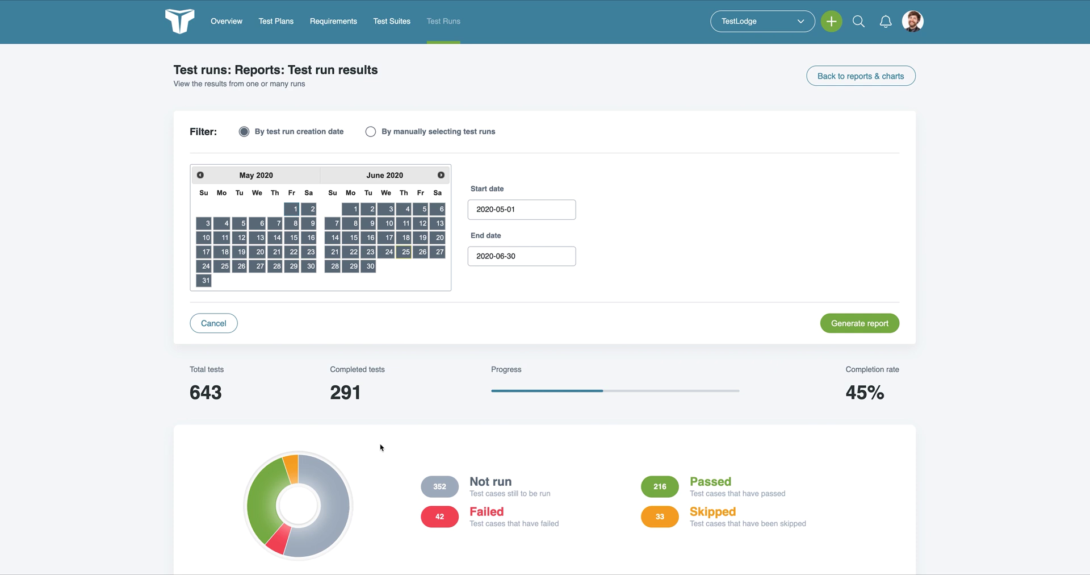
left_click(371, 132)
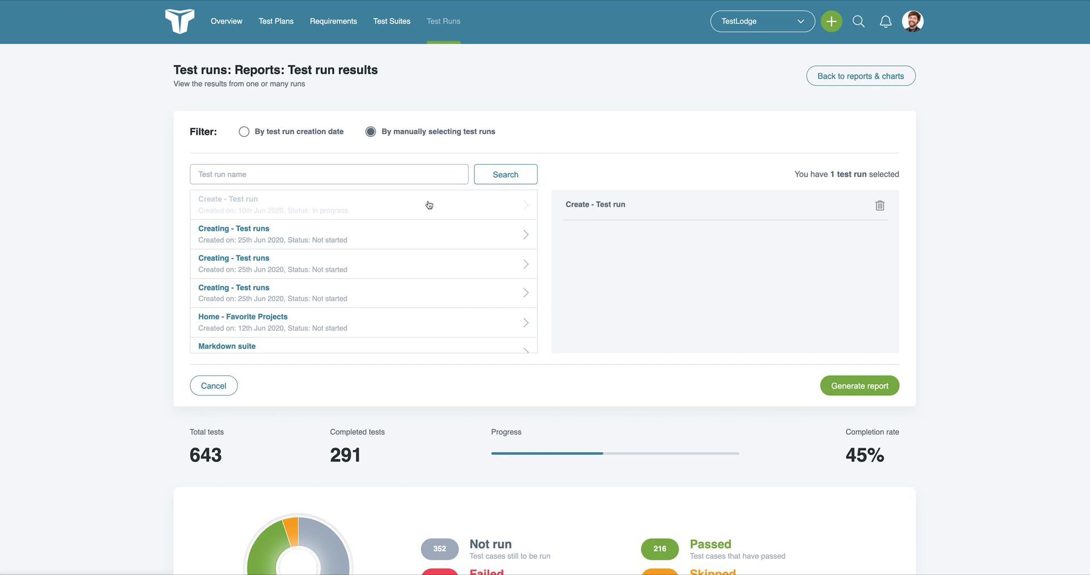
left_click(442, 240)
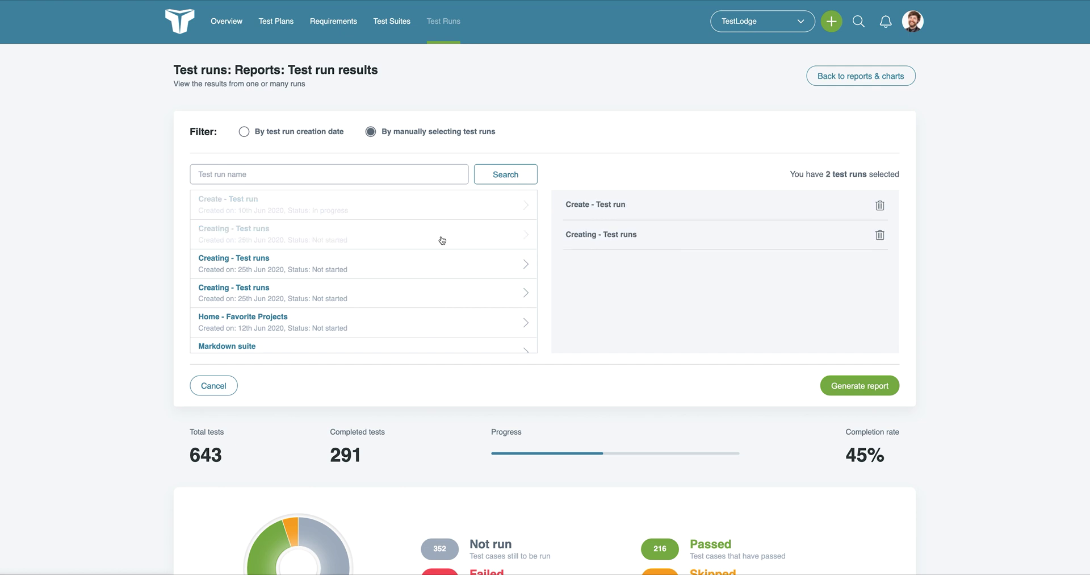
left_click(838, 391)
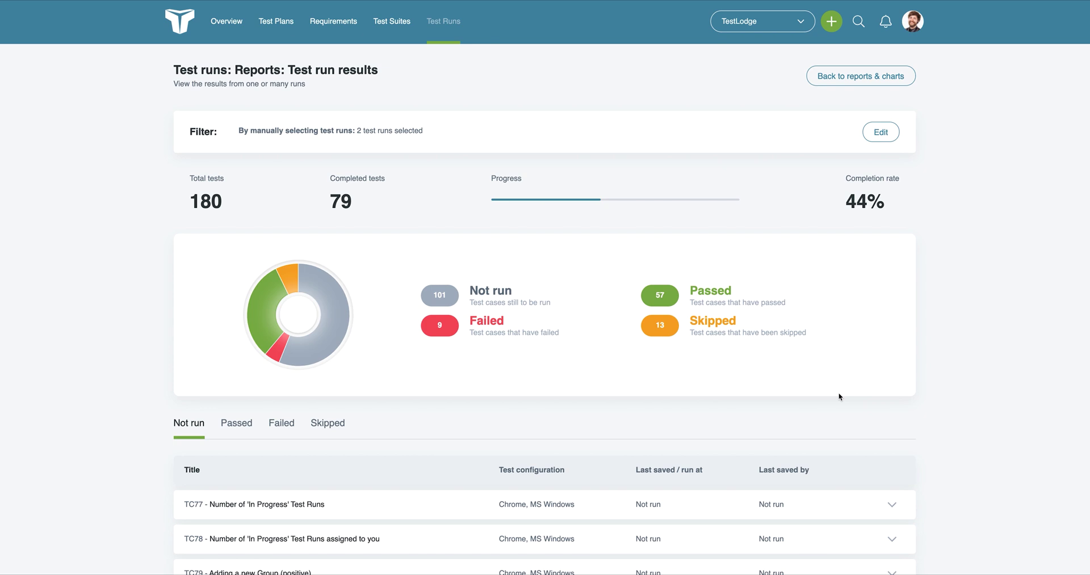
Browse the report's Passed, Failed and Skipped test case tabs
scroll(839, 396, "down", 3)
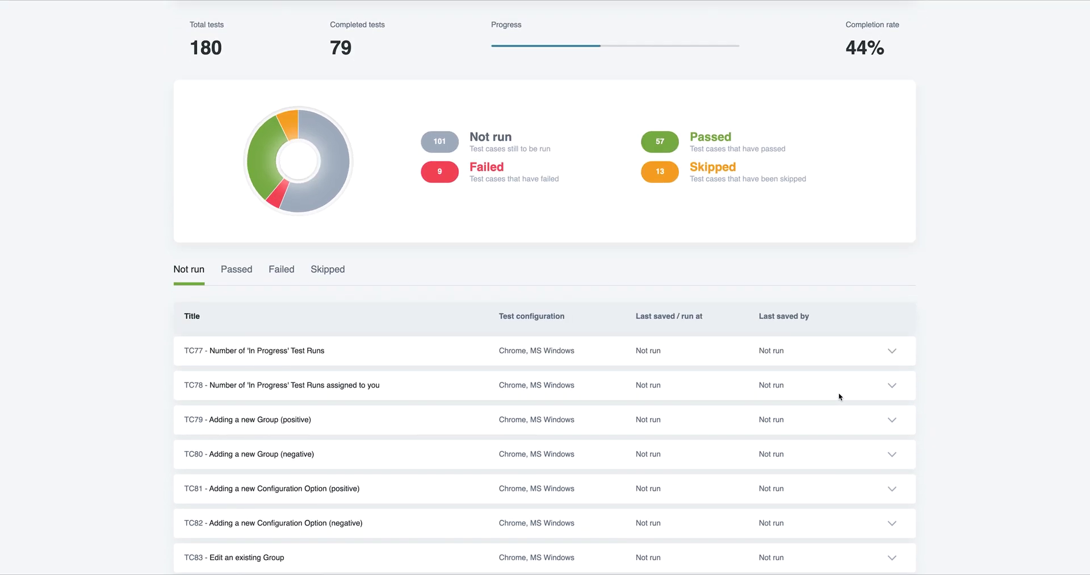
left_click(236, 242)
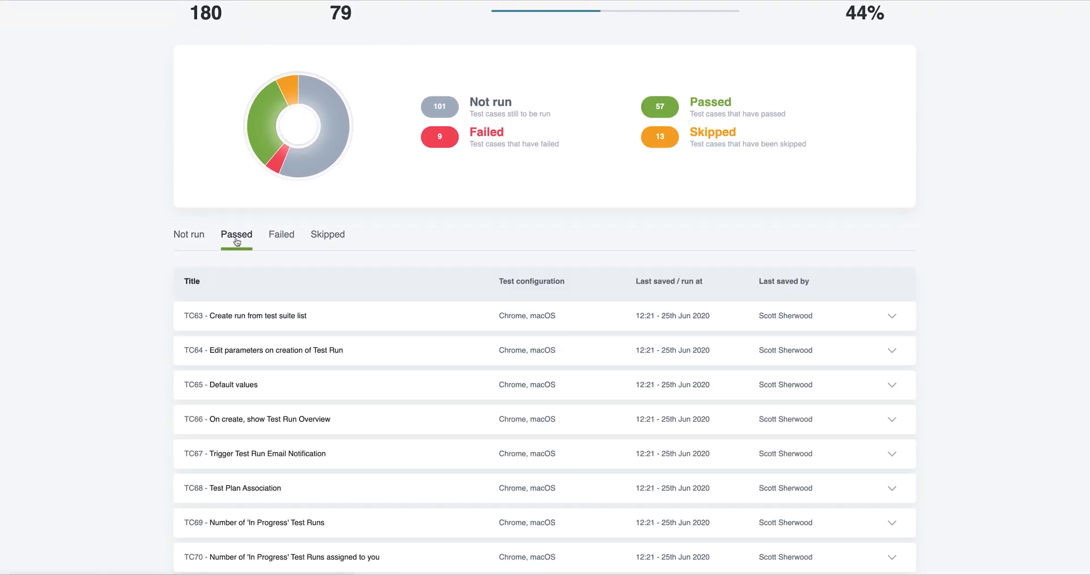
left_click(287, 249)
left_click(328, 241)
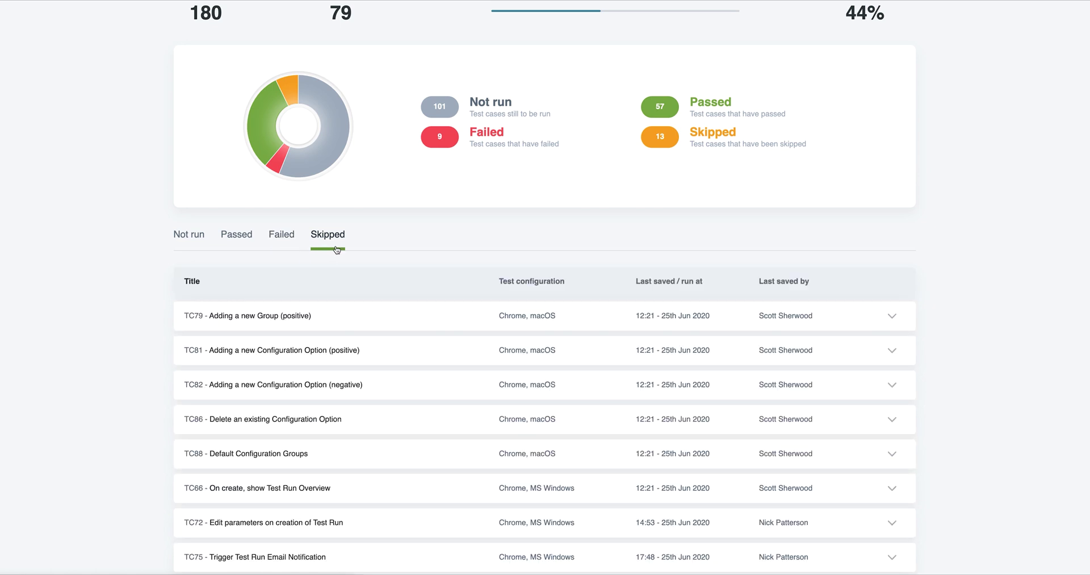
scroll(336, 247, "up", 4)
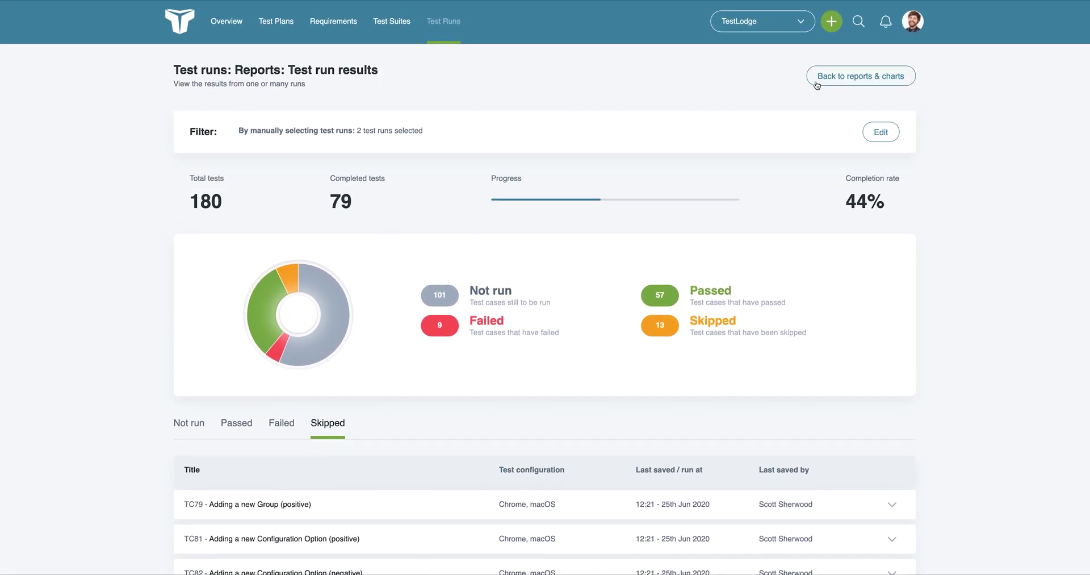
Generate a Common case results report for Create - Test run and Creating - Test runs, expanding TC73
left_click(842, 76)
scroll(842, 76, "down", 4)
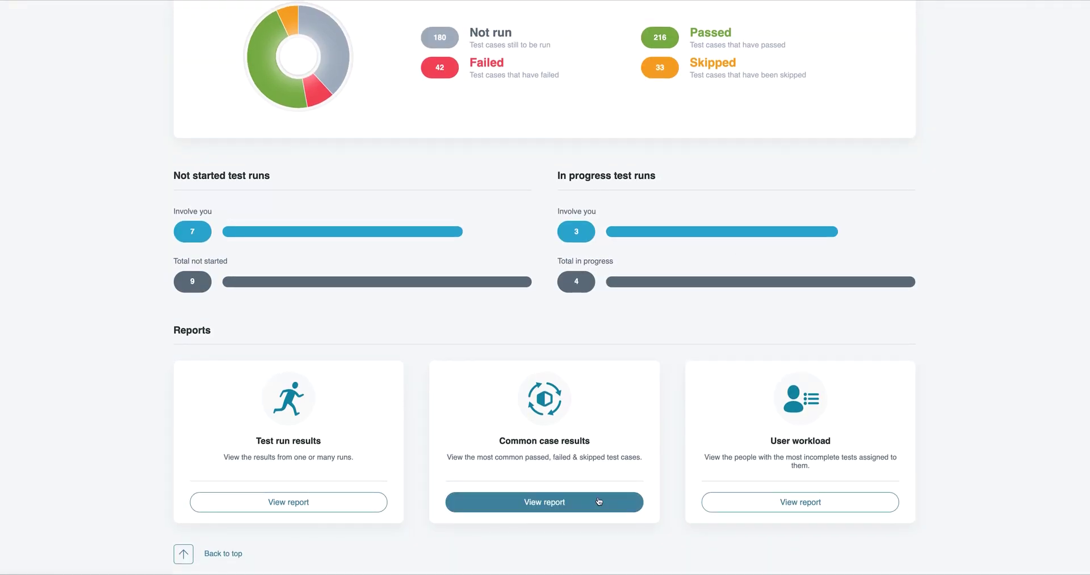
left_click(599, 502)
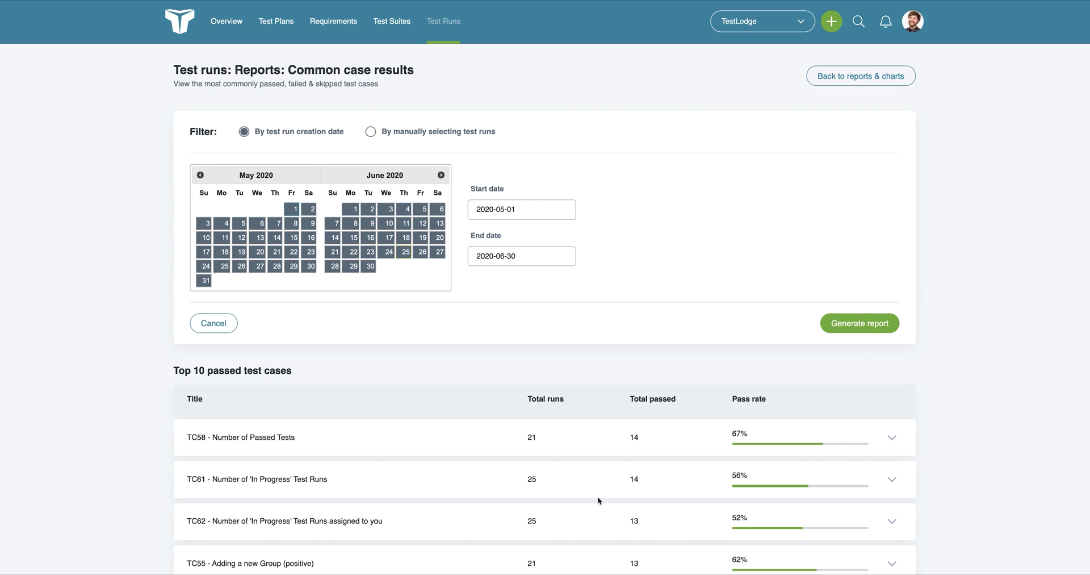
left_click(370, 131)
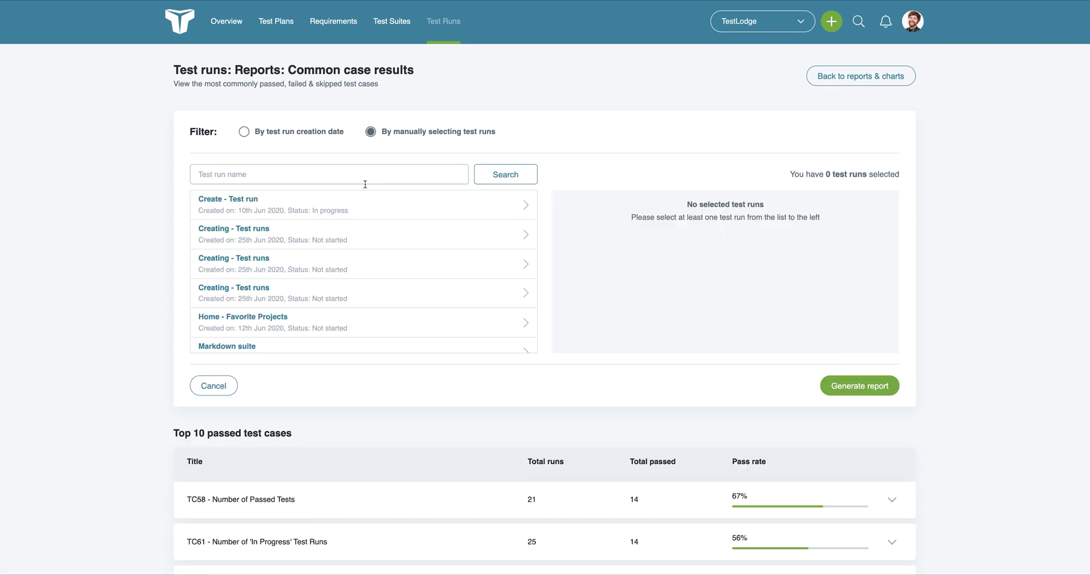
left_click(374, 206)
left_click(381, 235)
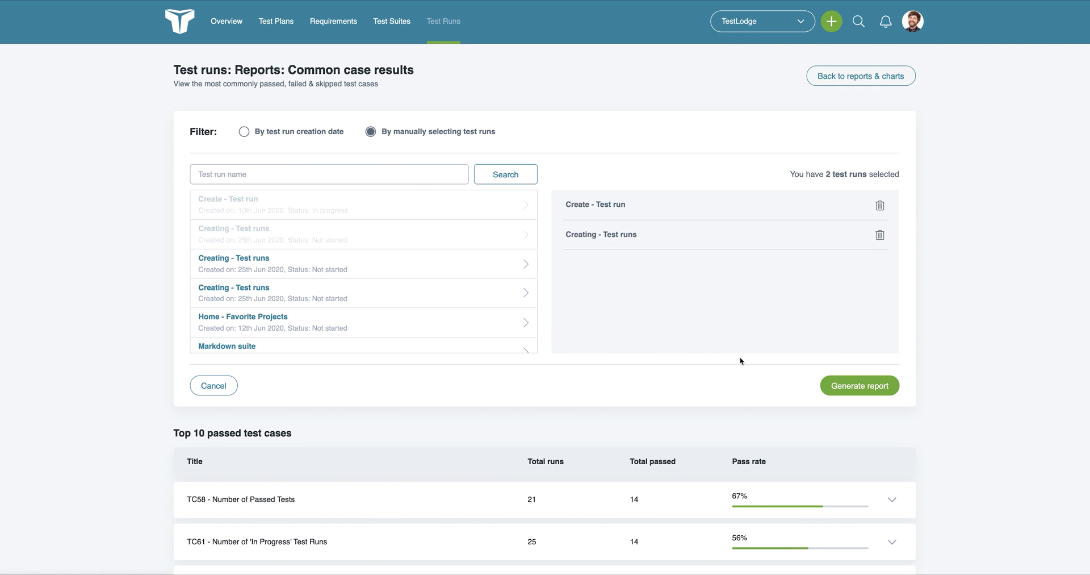
left_click(849, 387)
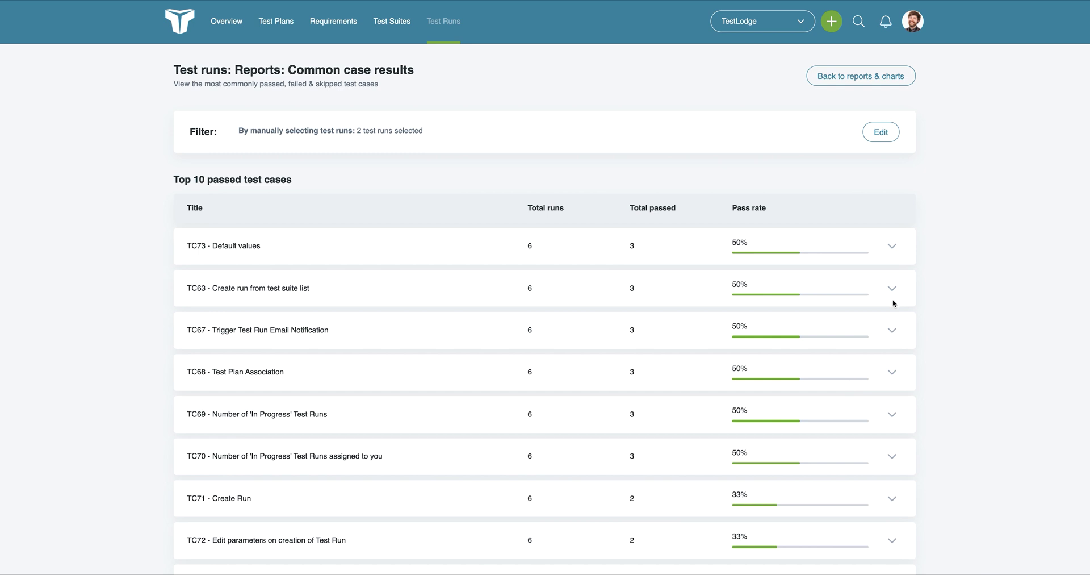
left_click(893, 245)
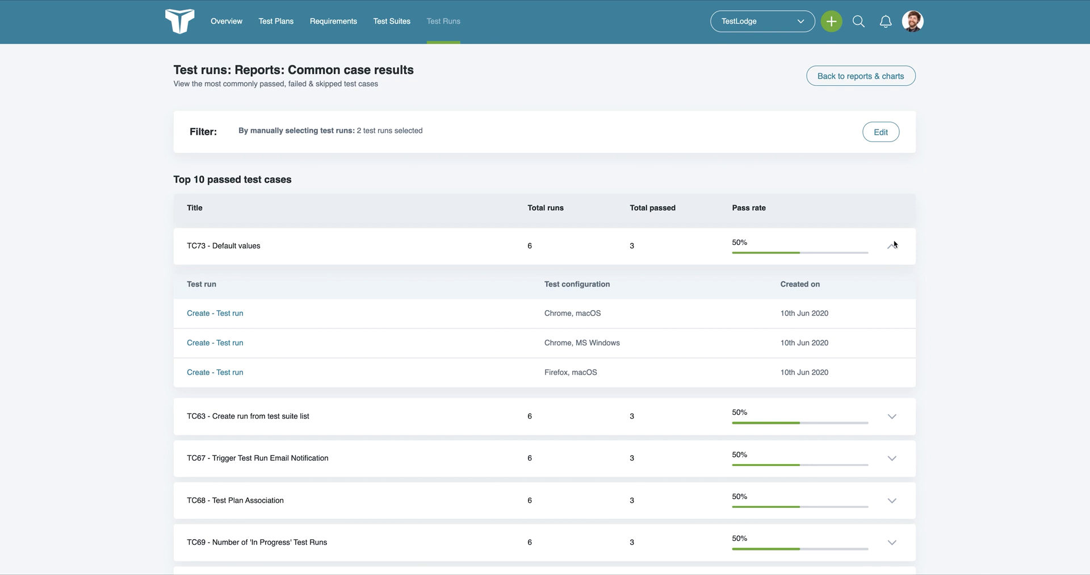
Open the User workload report and expand the top assignee's 219 incomplete tests by run
left_click(884, 78)
scroll(884, 78, "down", 4)
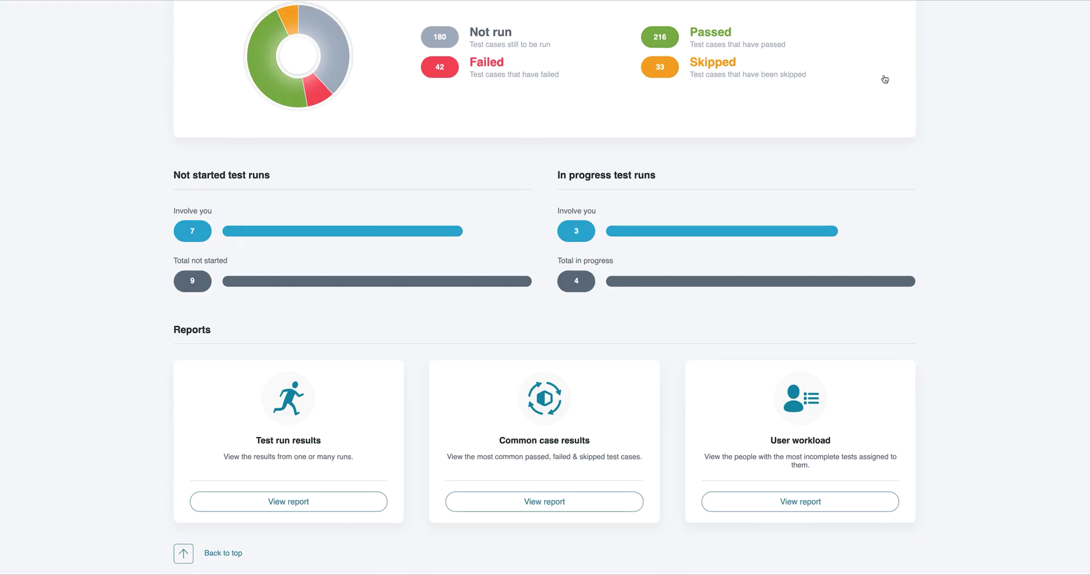
left_click(807, 500)
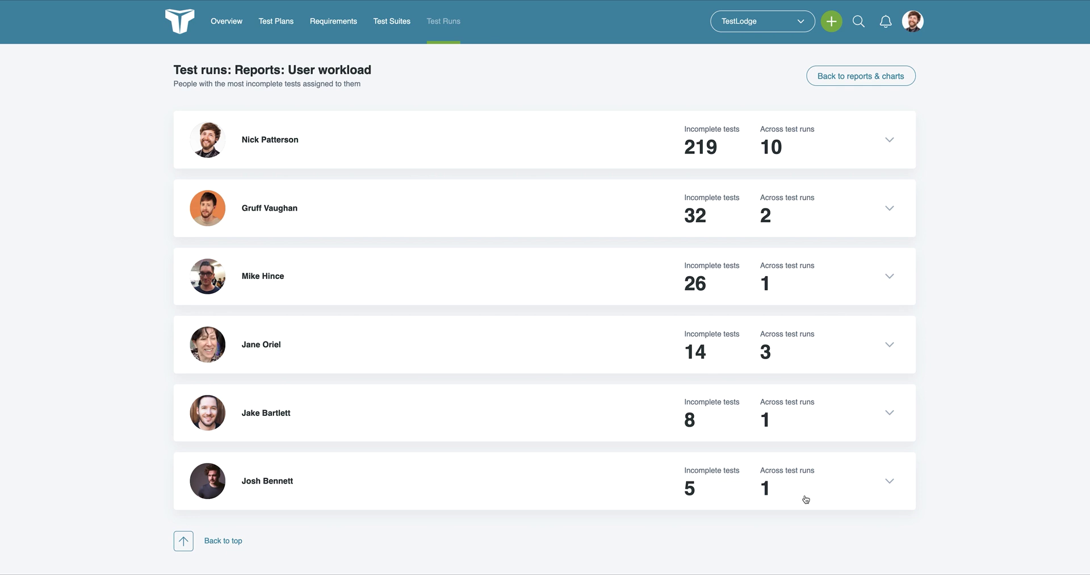
left_click(891, 139)
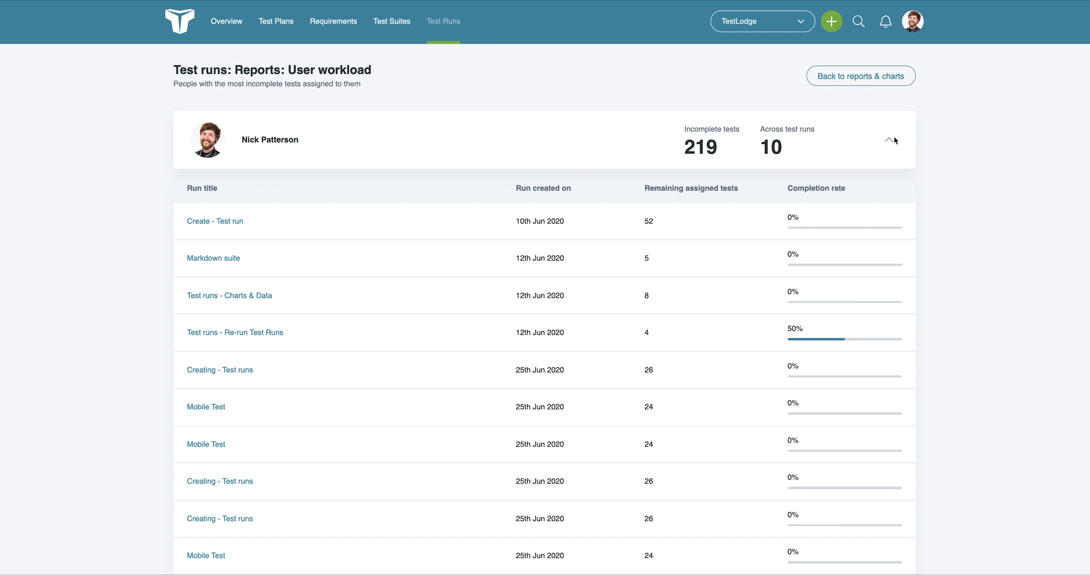